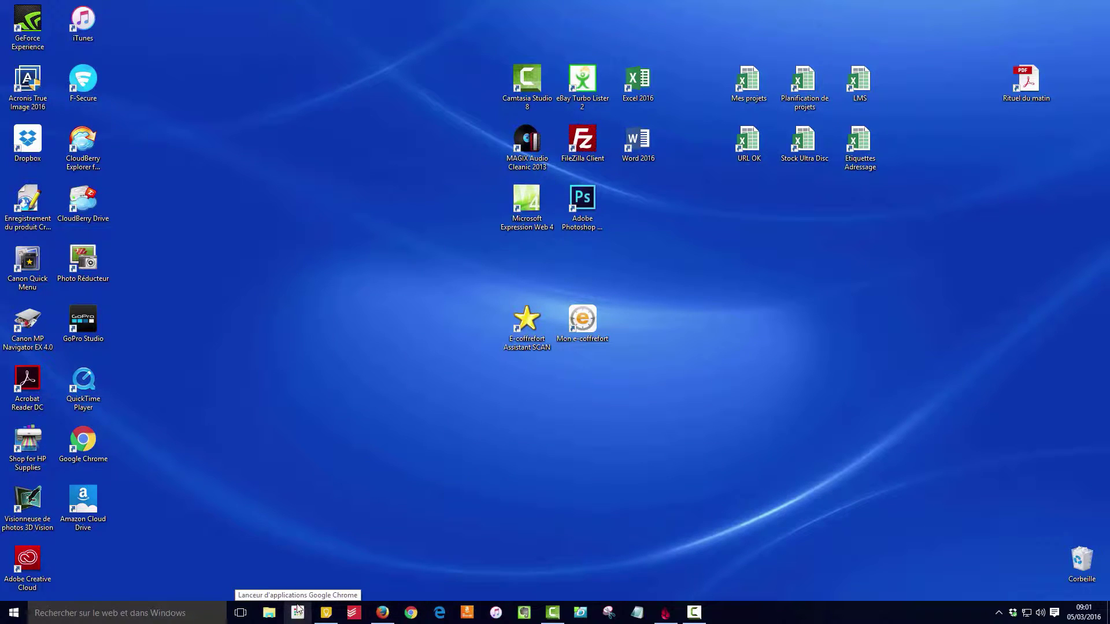
Launch Play Musique from the Google Chrome app launcher and connect to Google Play Music on the web.
left_click(298, 616)
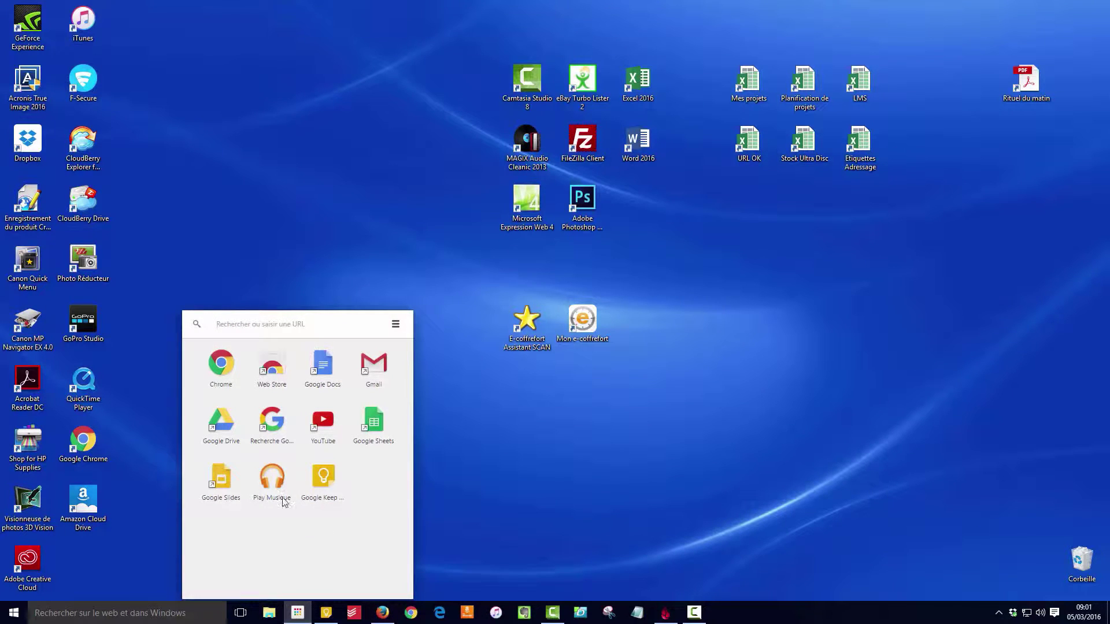
left_click(267, 489)
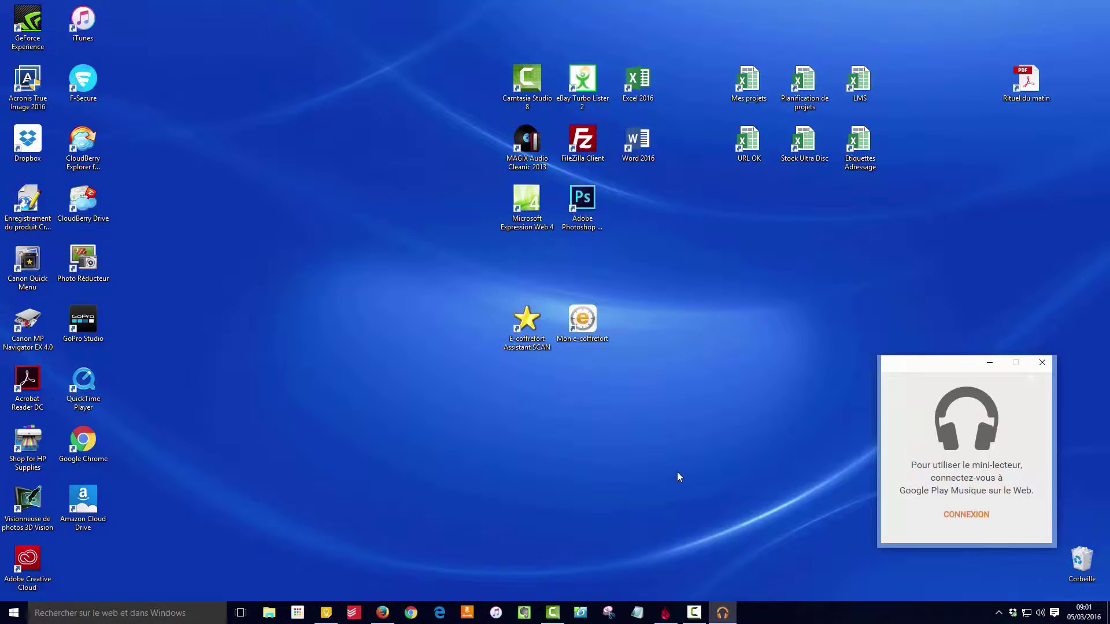
left_click(966, 516)
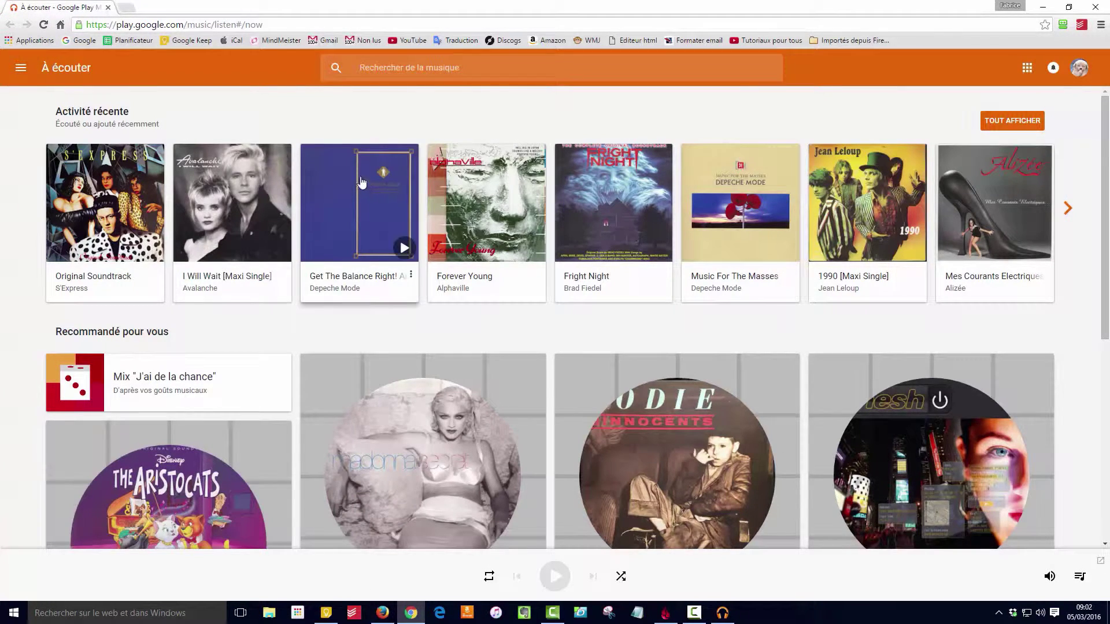
Open the music library from the expanded navigation and browse its album collection.
left_click(21, 69)
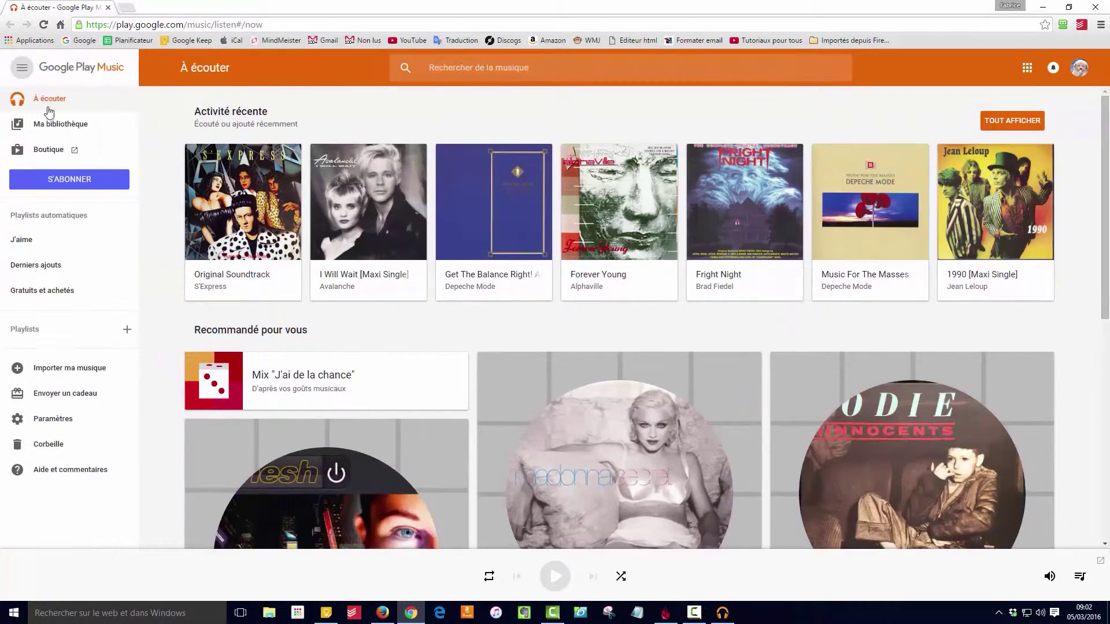
left_click(46, 124)
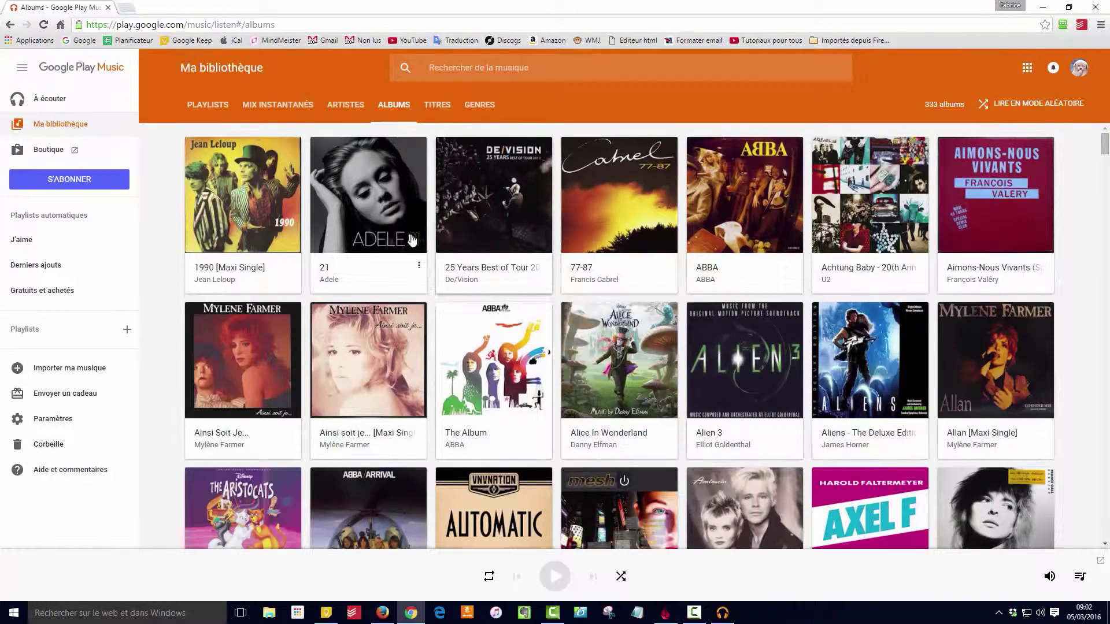
scroll(410, 234, "down", 2)
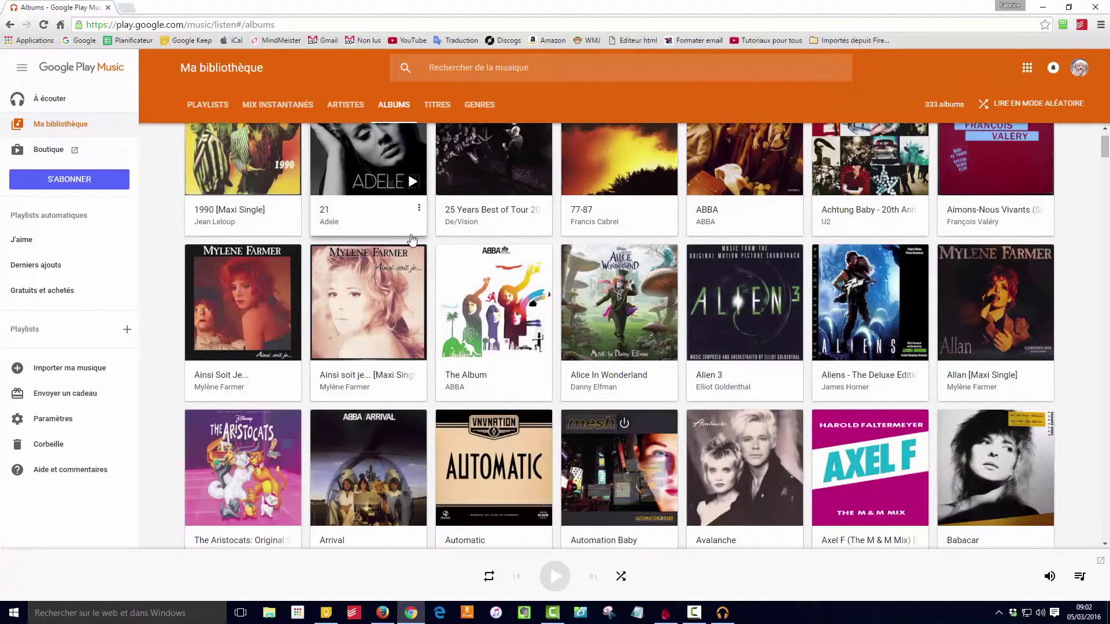
scroll(497, 284, "down", 1)
scroll(497, 284, "down", 3)
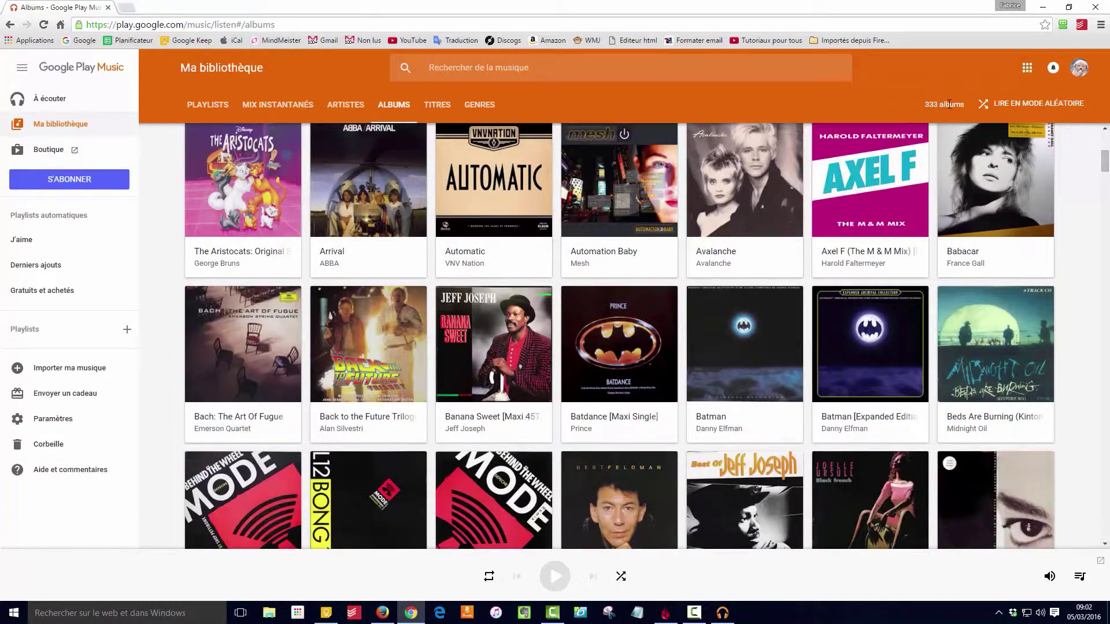
scroll(729, 250, "down", 5)
scroll(727, 248, "down", 3)
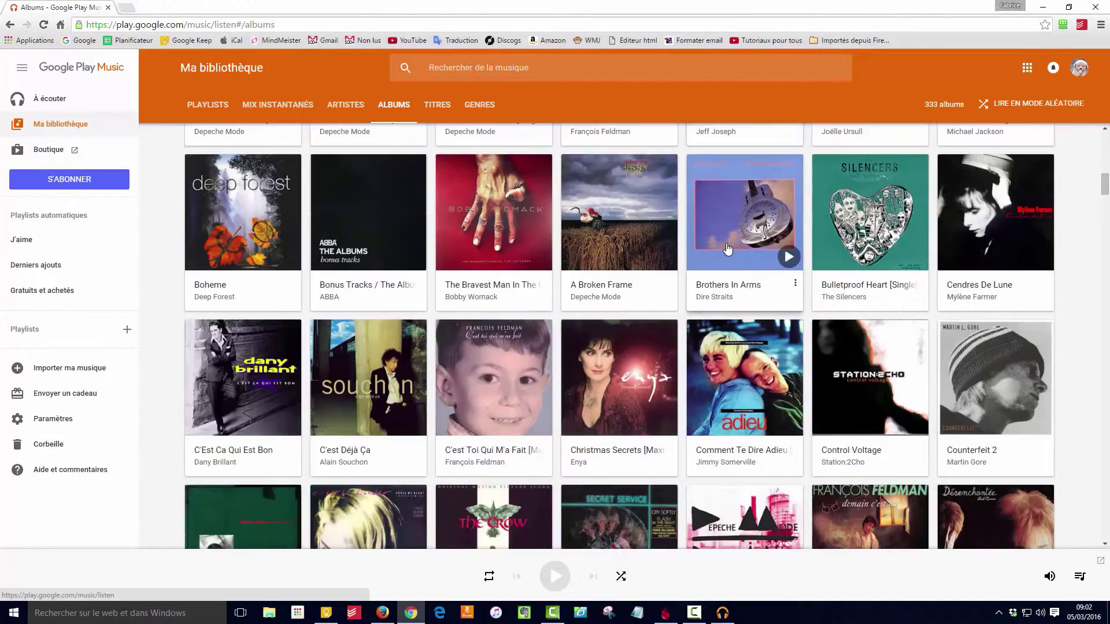
scroll(727, 248, "up", 9)
scroll(727, 249, "up", 5)
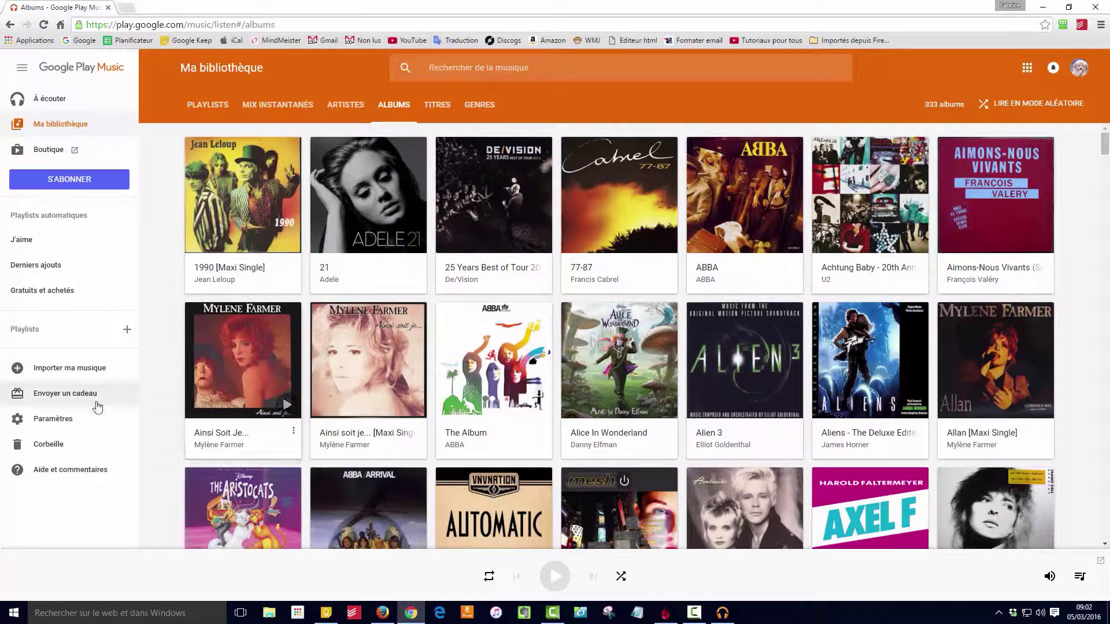
Open the settings and highlight the imported-titles limit in the account details.
left_click(56, 415)
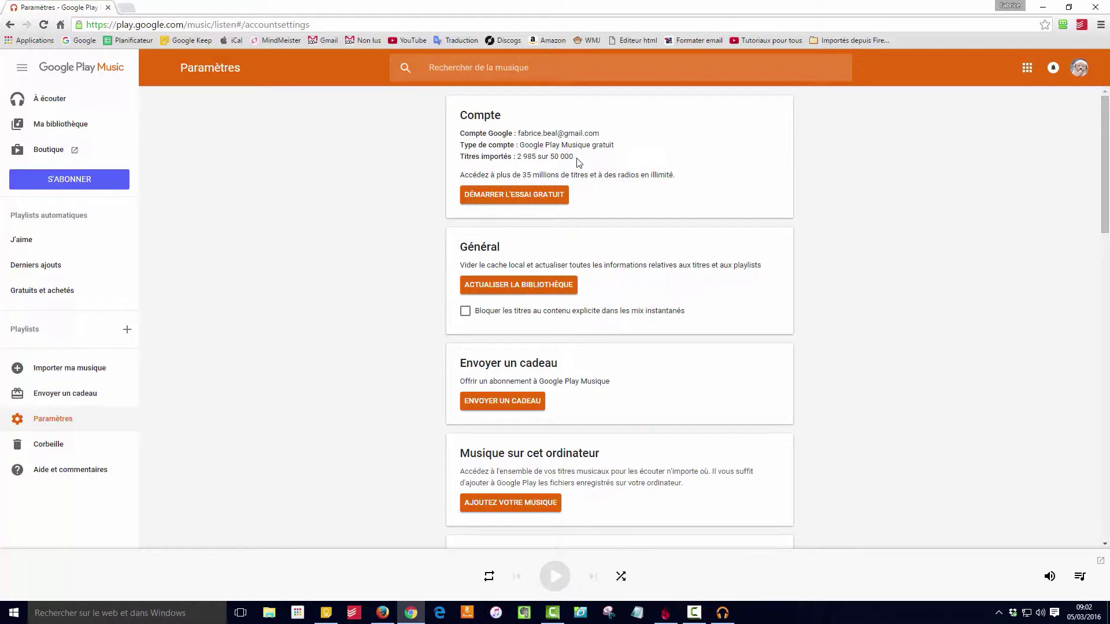
left_click_drag(547, 156, 587, 162)
left_click(575, 157)
Return to the library, browse the albums and open The Crow by Graeme Revell to view its tracks.
left_click(79, 128)
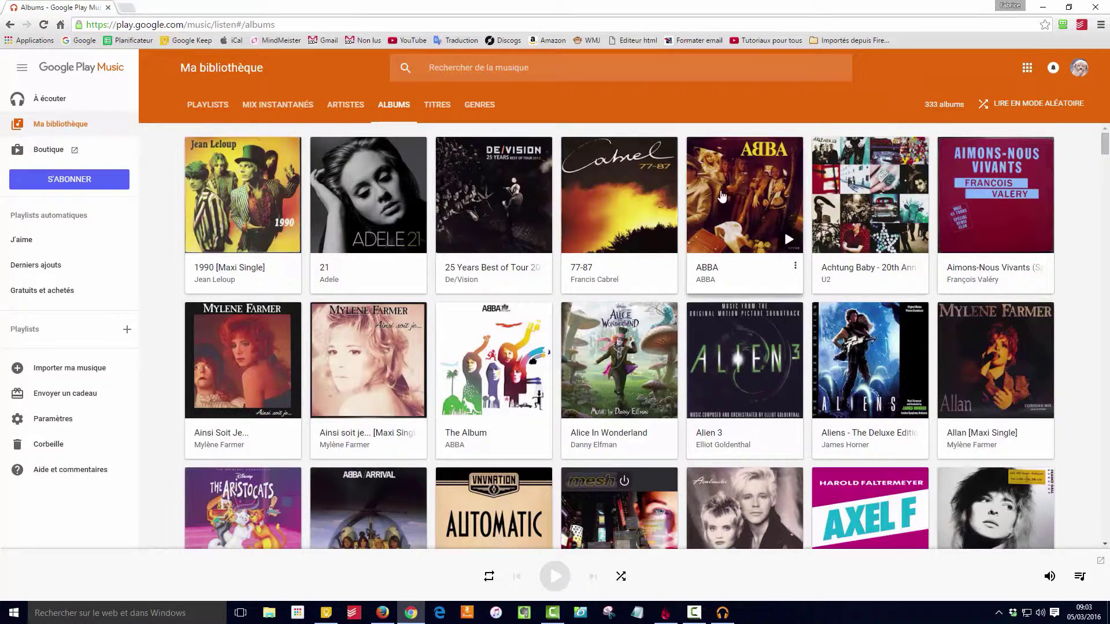
scroll(784, 227, "down", 6)
scroll(720, 198, "up", 6)
scroll(721, 198, "down", 6)
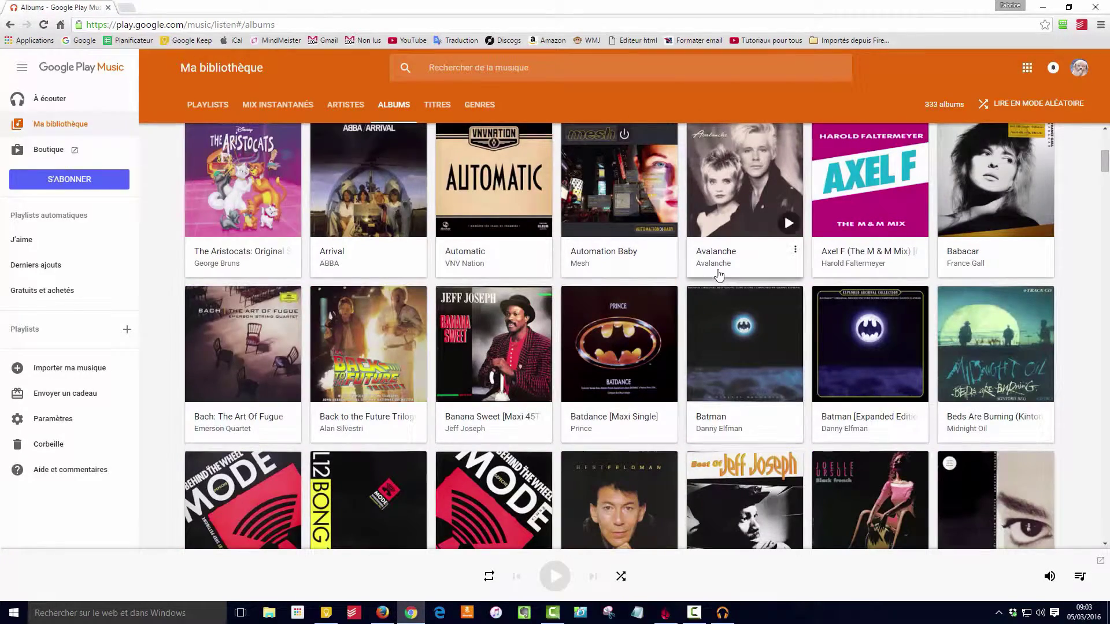
scroll(518, 304, "up", 6)
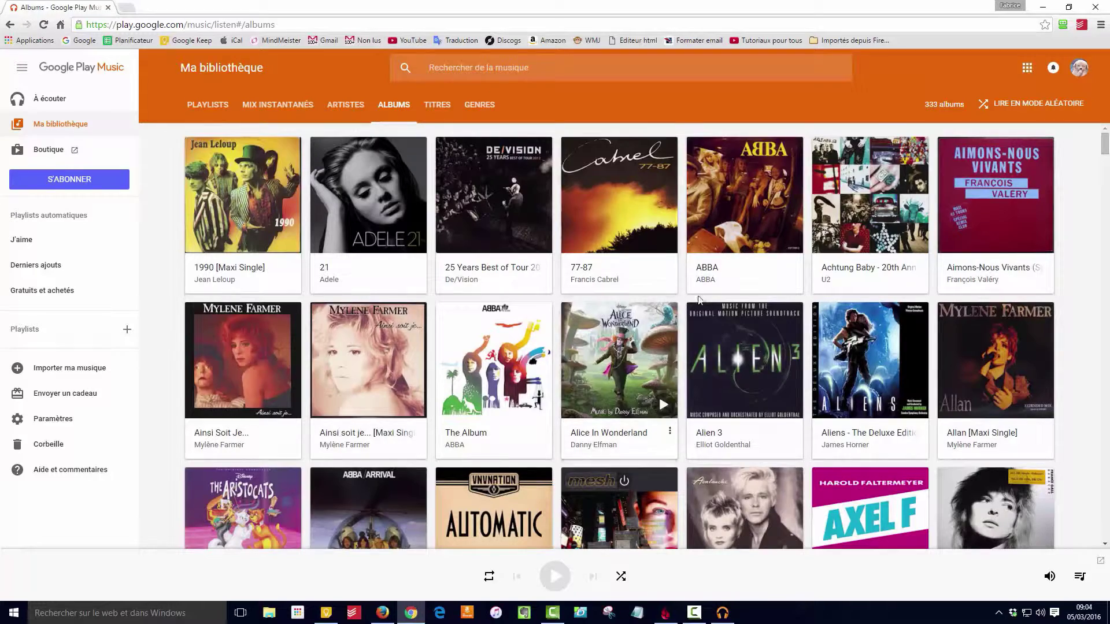
scroll(650, 309, "down", 2)
scroll(649, 310, "down", 13)
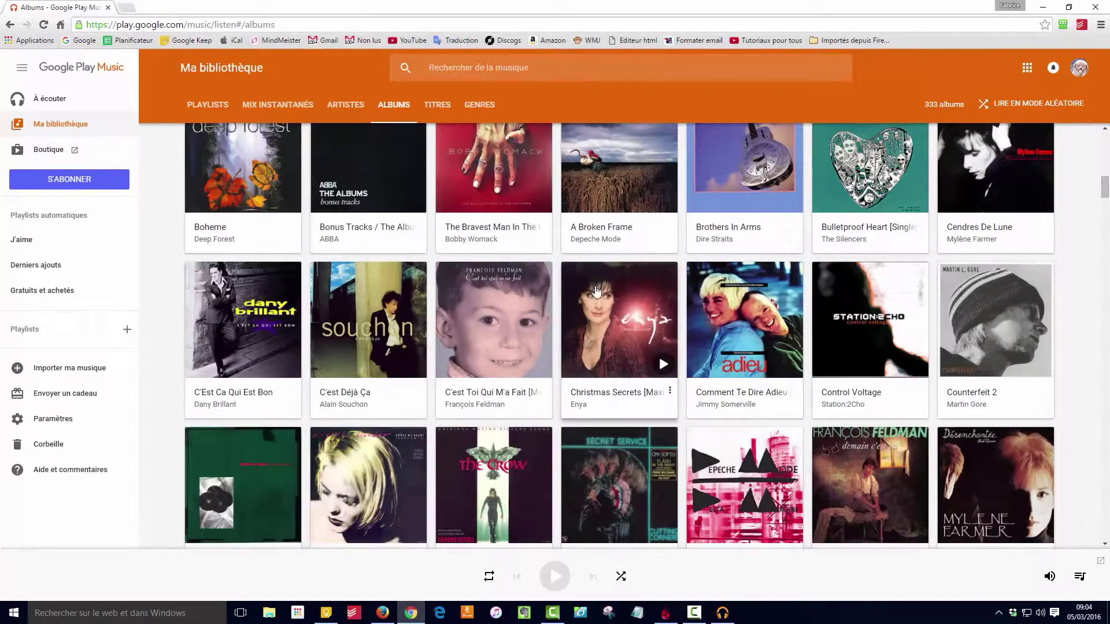
scroll(592, 323, "down", 5)
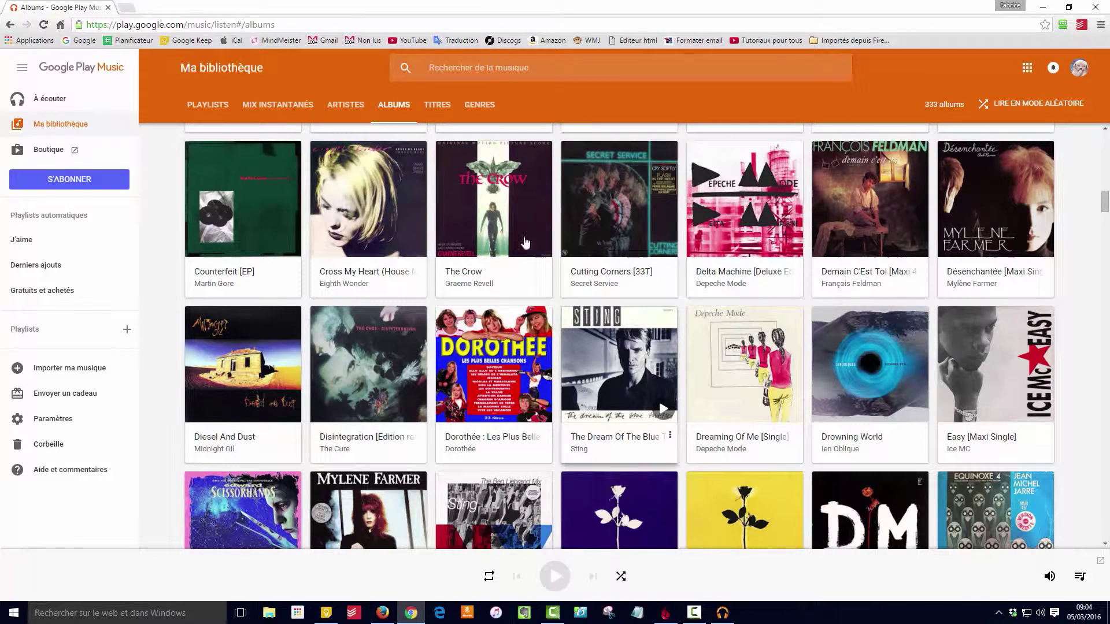
left_click(502, 201)
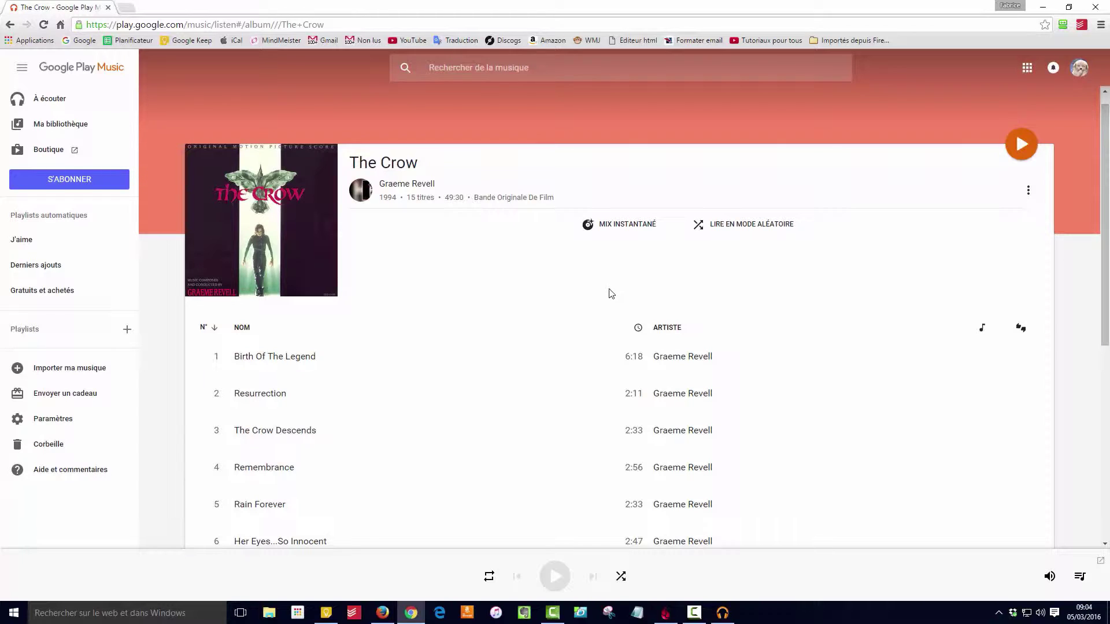
Search the music collection for "depeche mode".
left_click(516, 66)
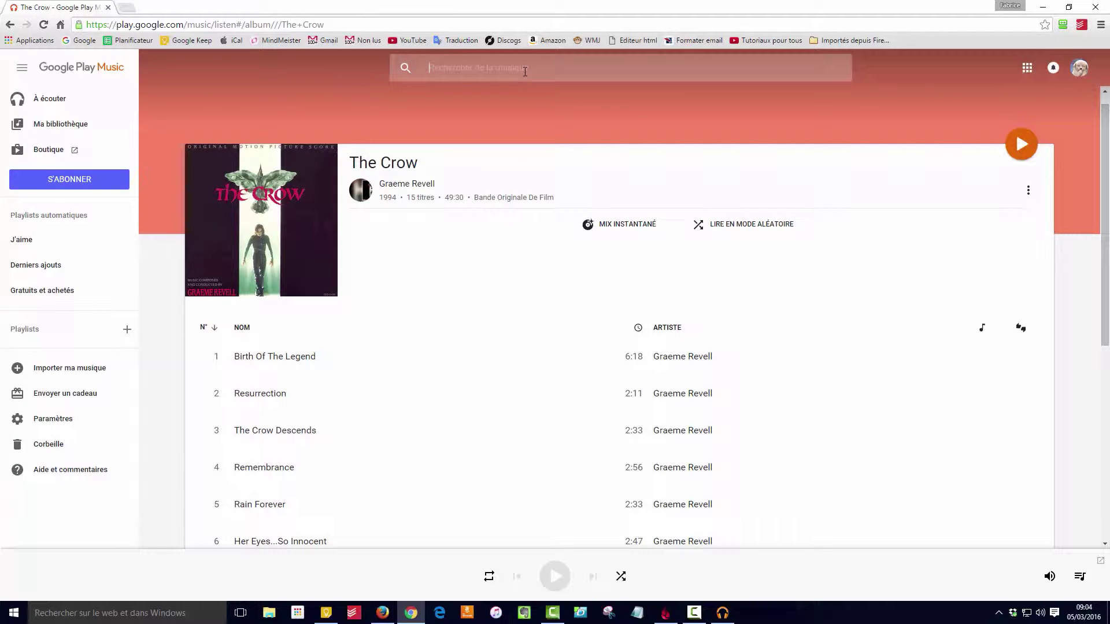
type("de")
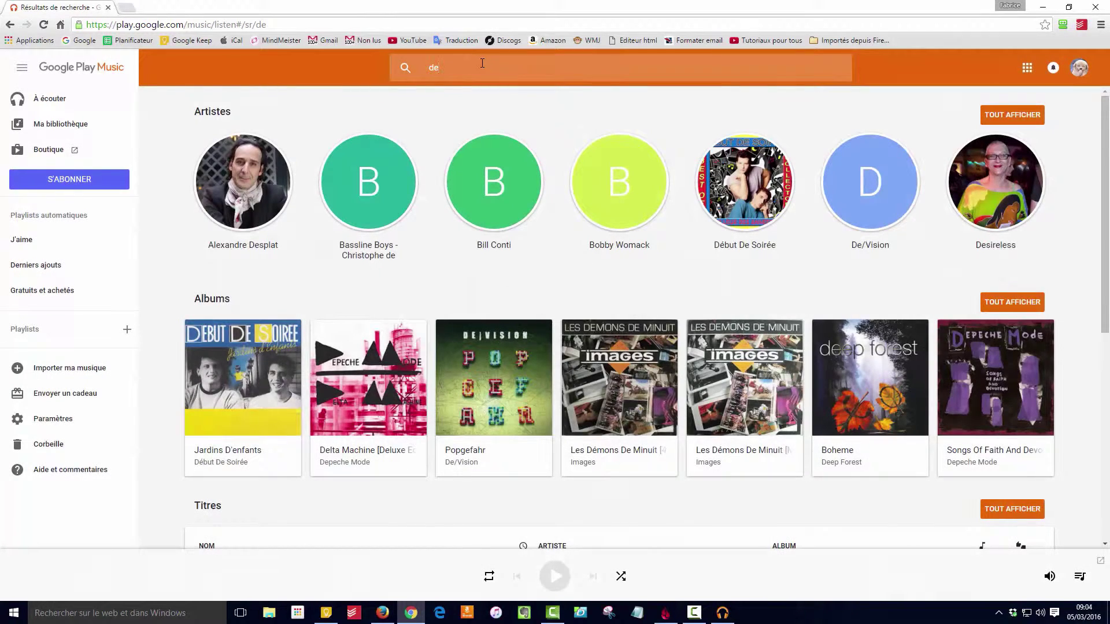
type("peche")
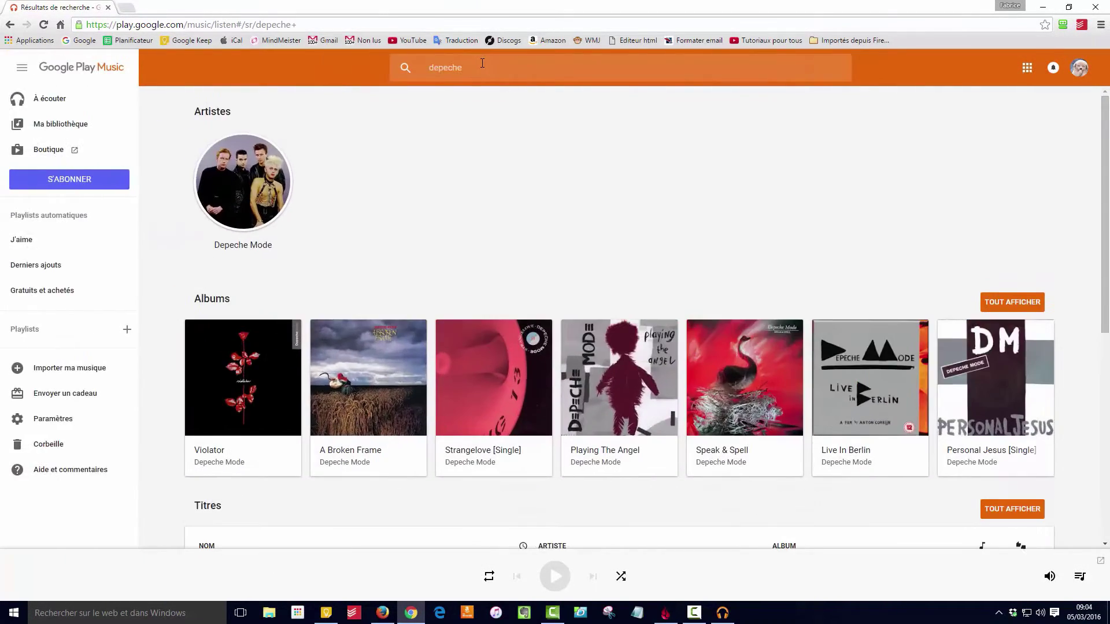
left_click(489, 67)
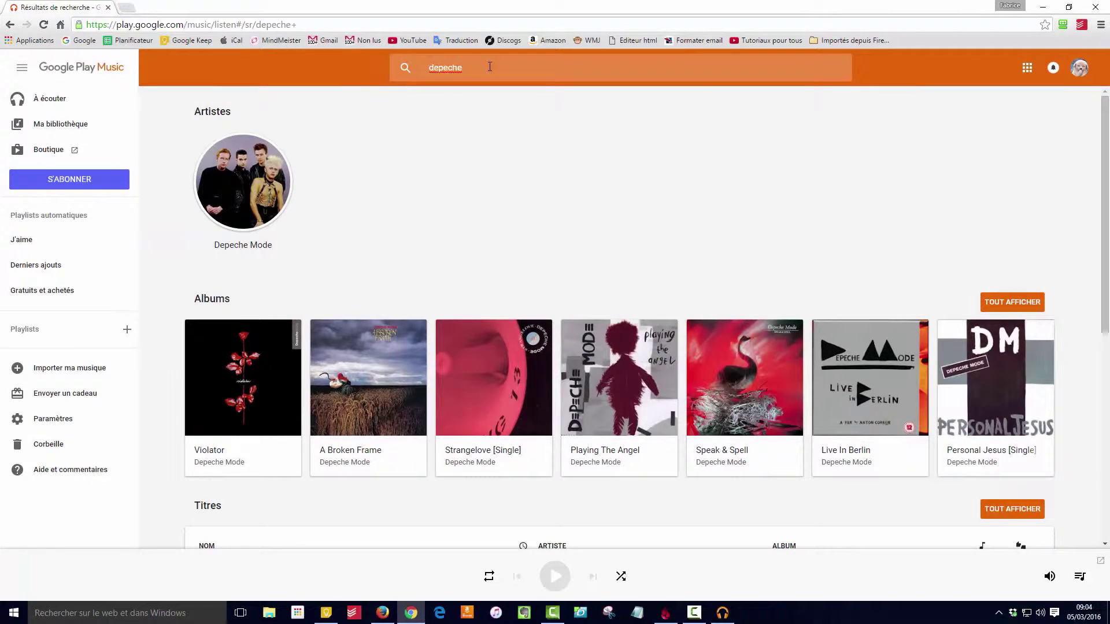
type("mode")
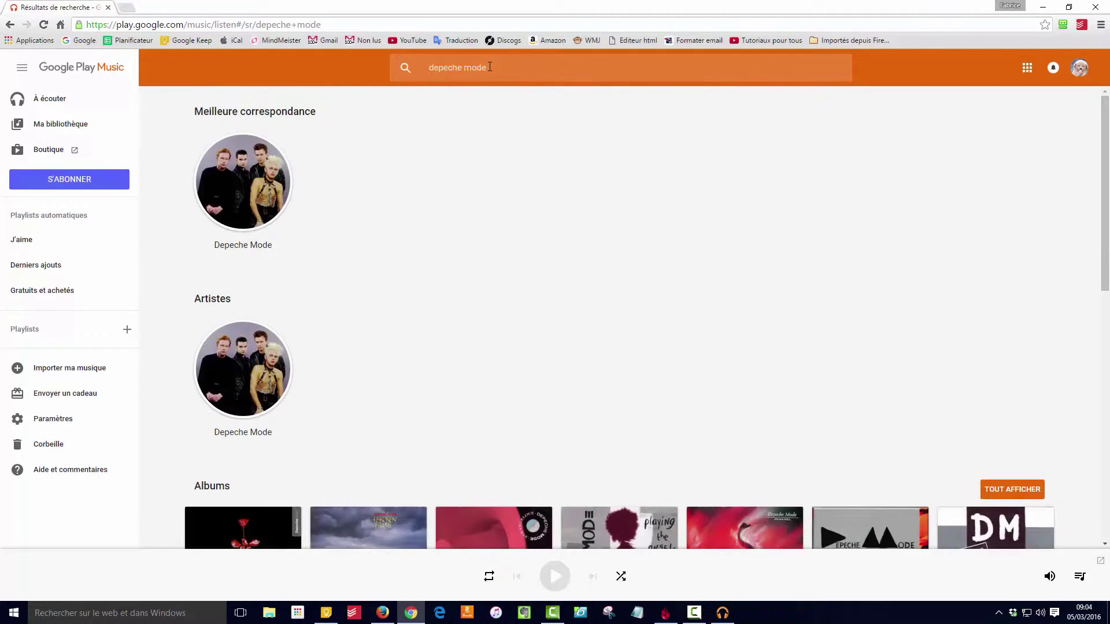
Show all matching albums in the Depeche Mode search results and look through them.
scroll(613, 271, "down", 1)
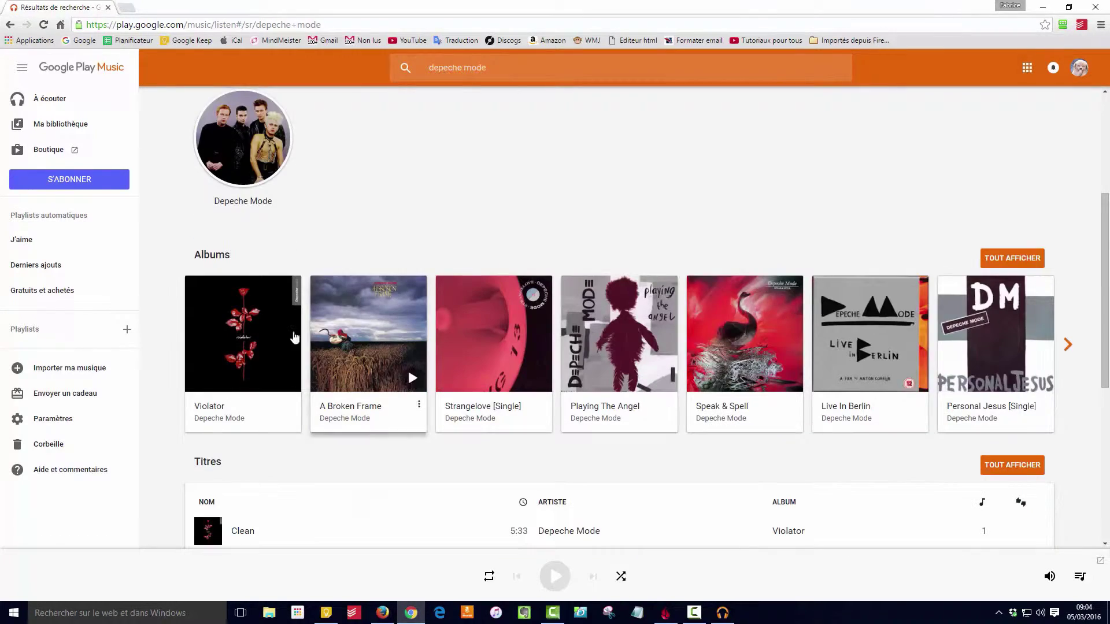
left_click(1012, 258)
scroll(761, 306, "down", 3)
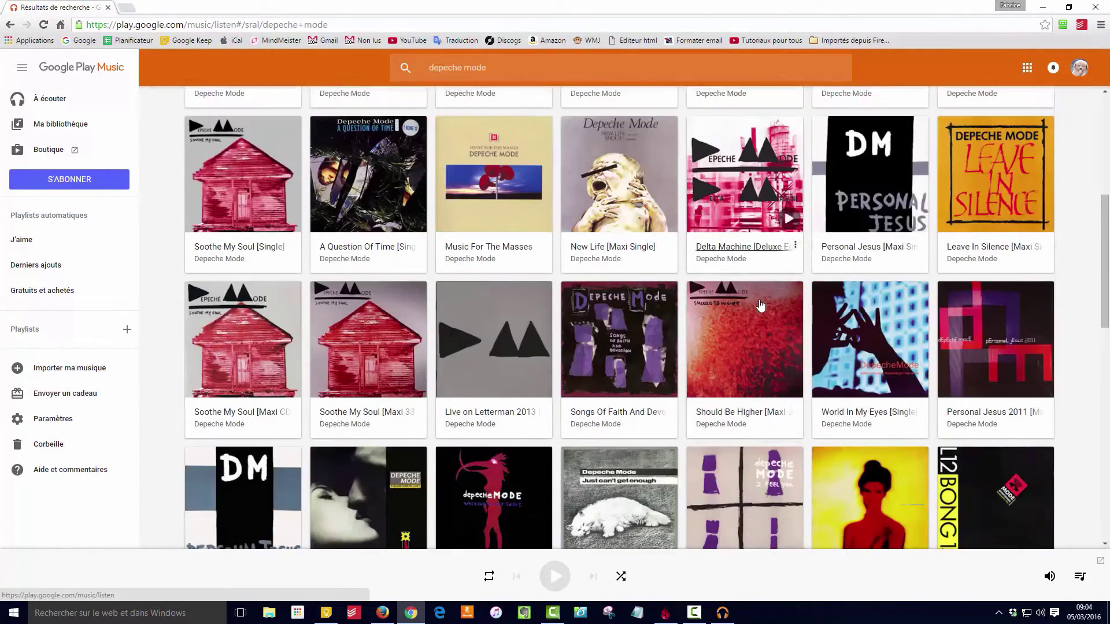
scroll(761, 306, "down", 12)
scroll(761, 306, "up", 11)
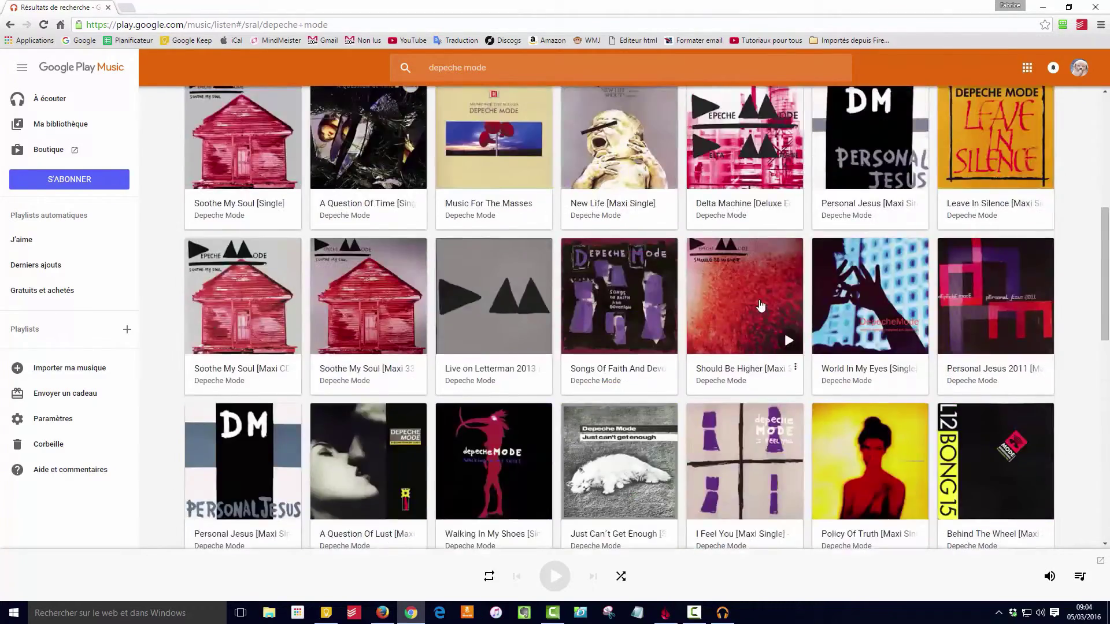
scroll(760, 306, "up", 7)
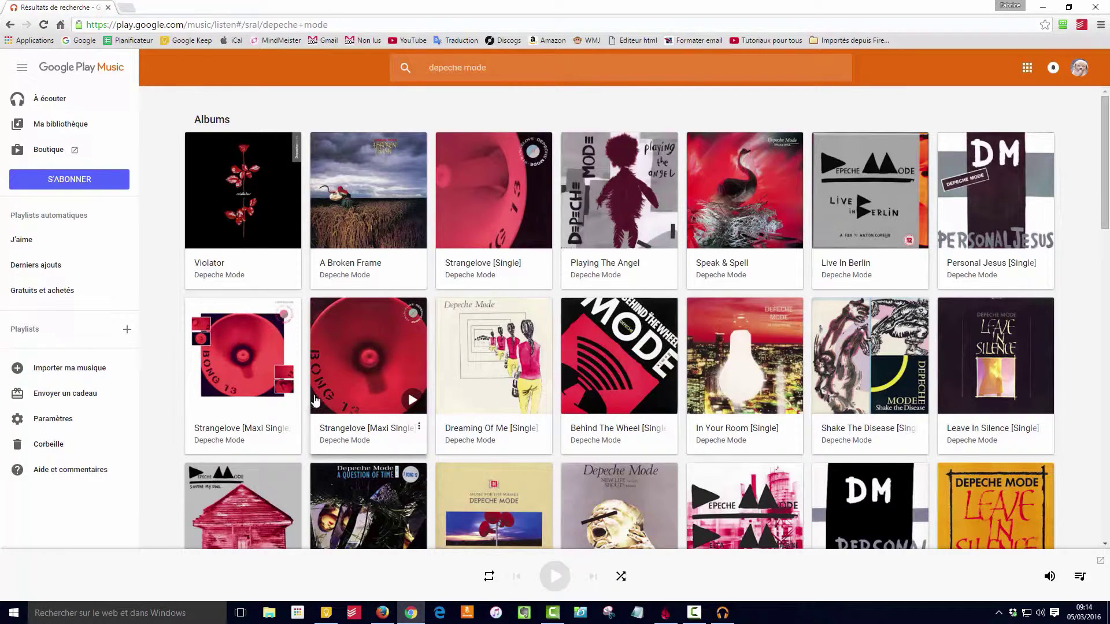
Review the settings, including the authorised devices and experimental features, and open the option to add music from this computer.
left_click(57, 419)
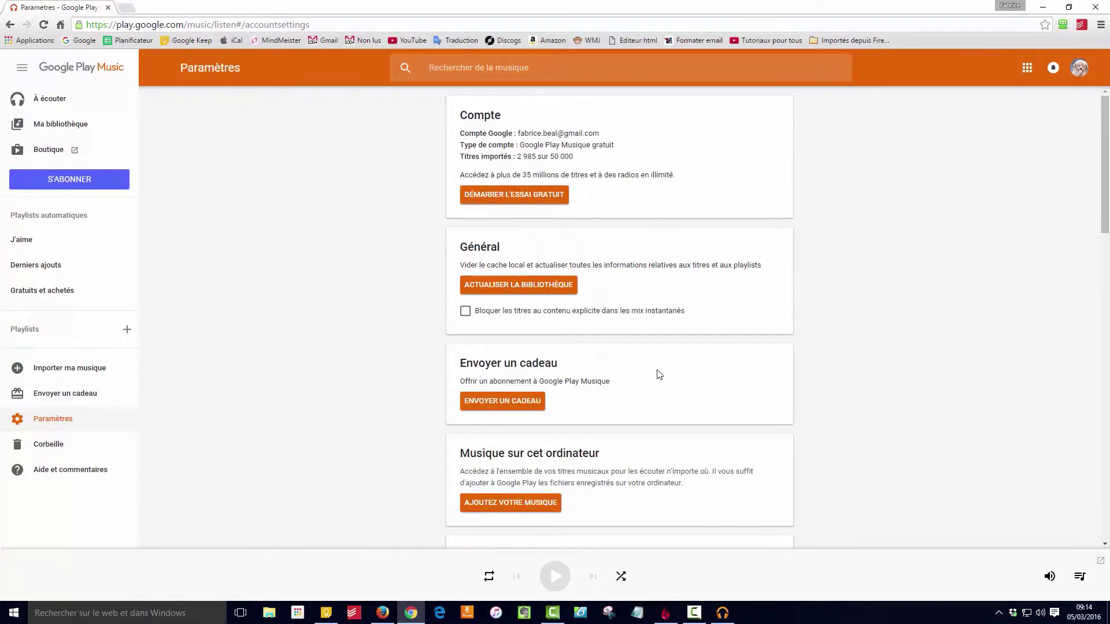
scroll(659, 375, "down", 18)
scroll(659, 375, "up", 7)
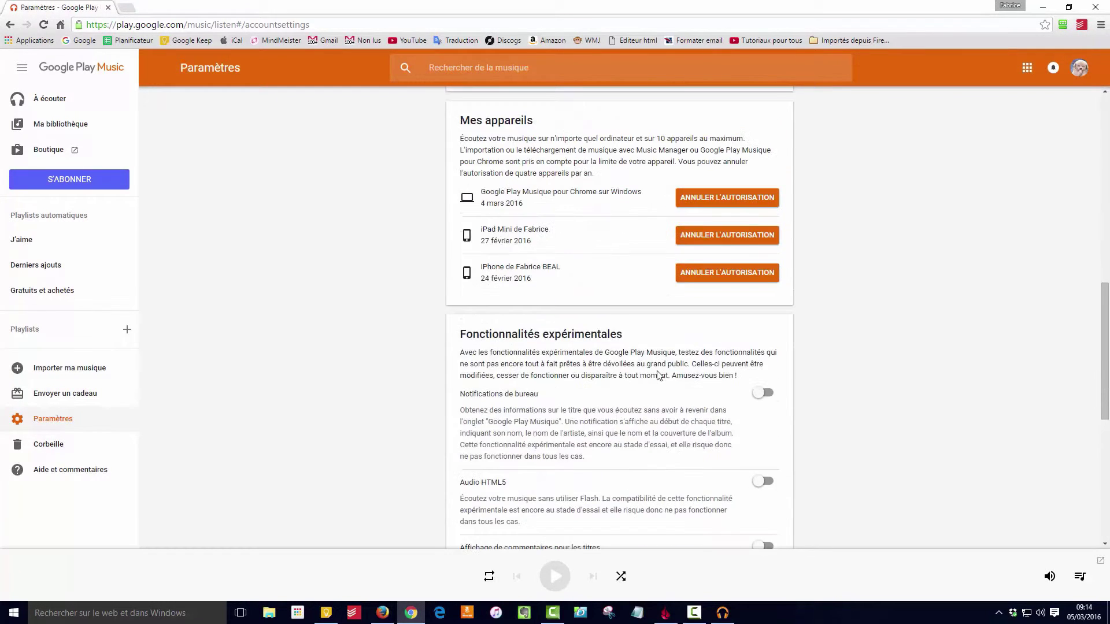
scroll(659, 374, "up", 8)
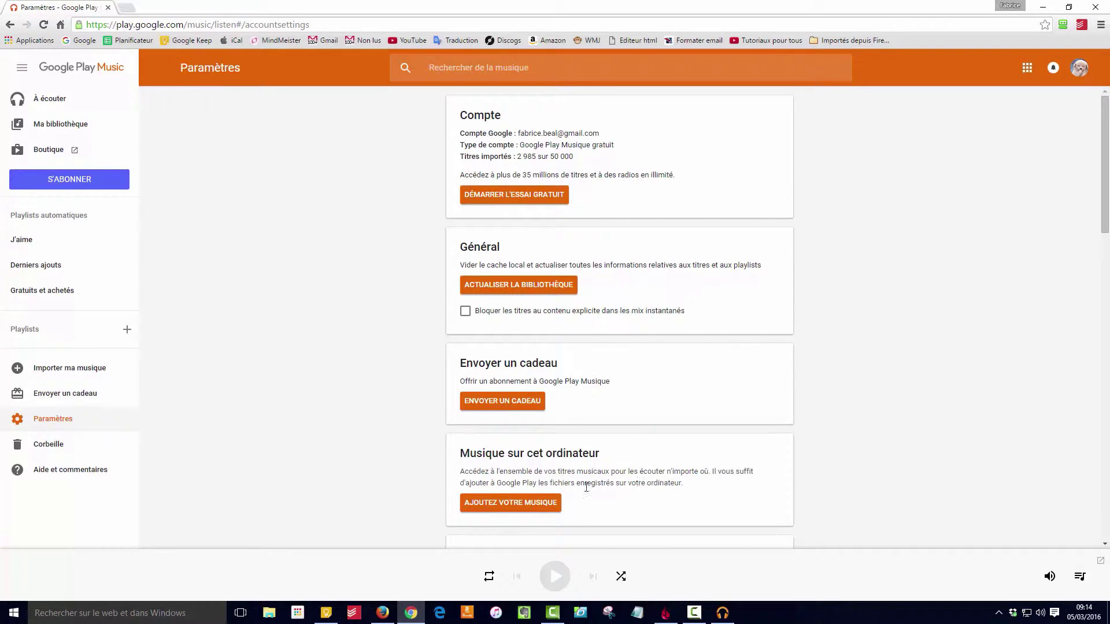
left_click(522, 502)
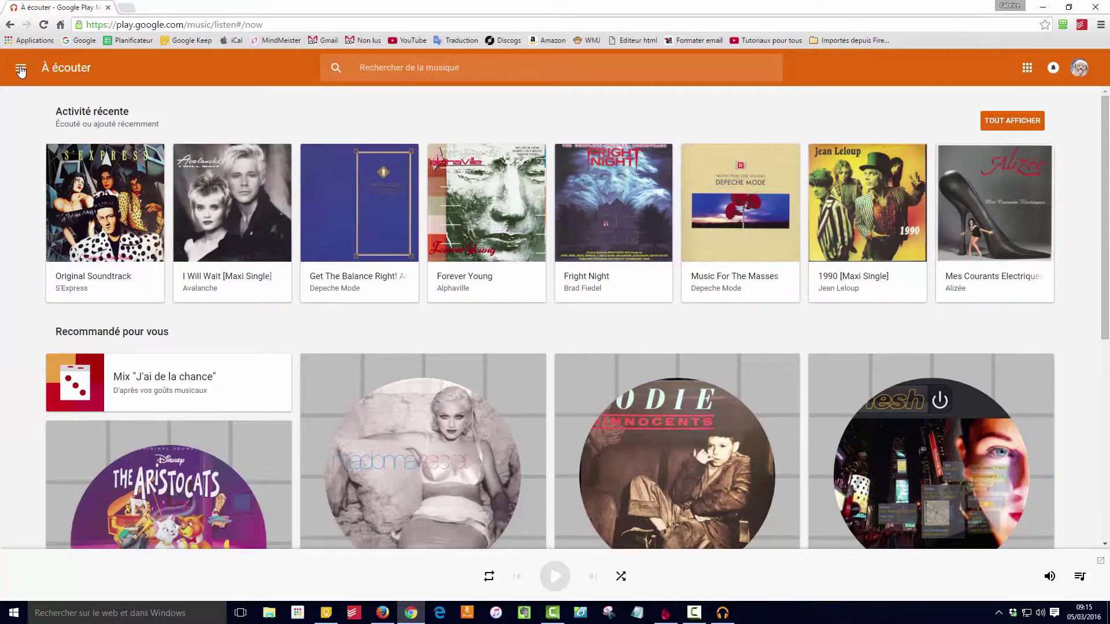
Expand the navigation, reopen the library and go back to the beginning of its album collection.
left_click(21, 69)
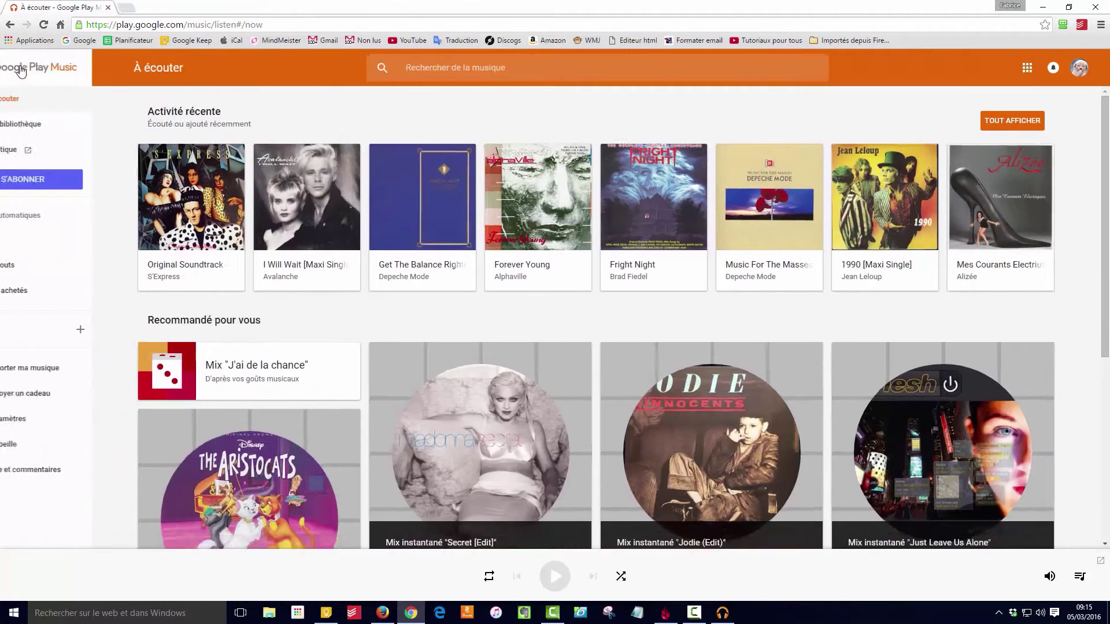
left_click(64, 127)
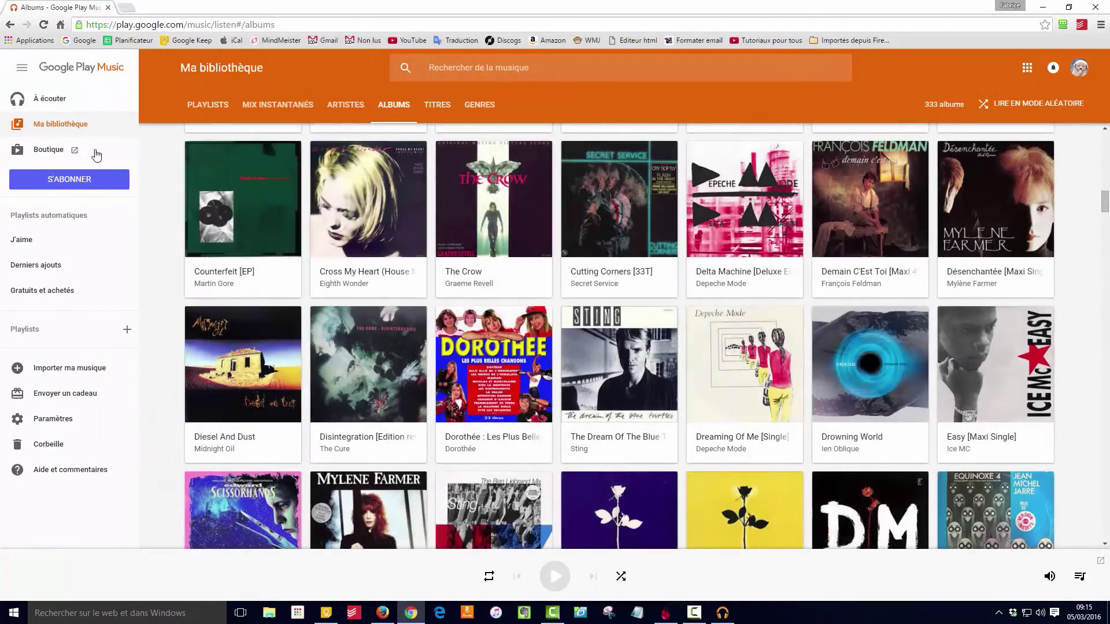
scroll(576, 376, "up", 7)
scroll(576, 376, "up", 15)
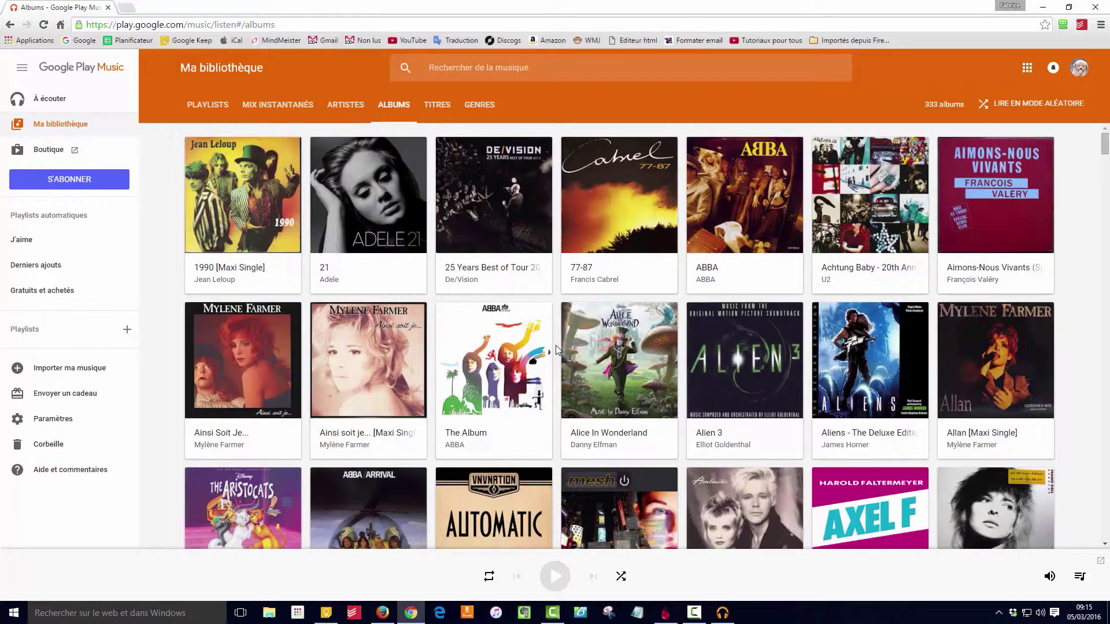
mouse_move(549, 346)
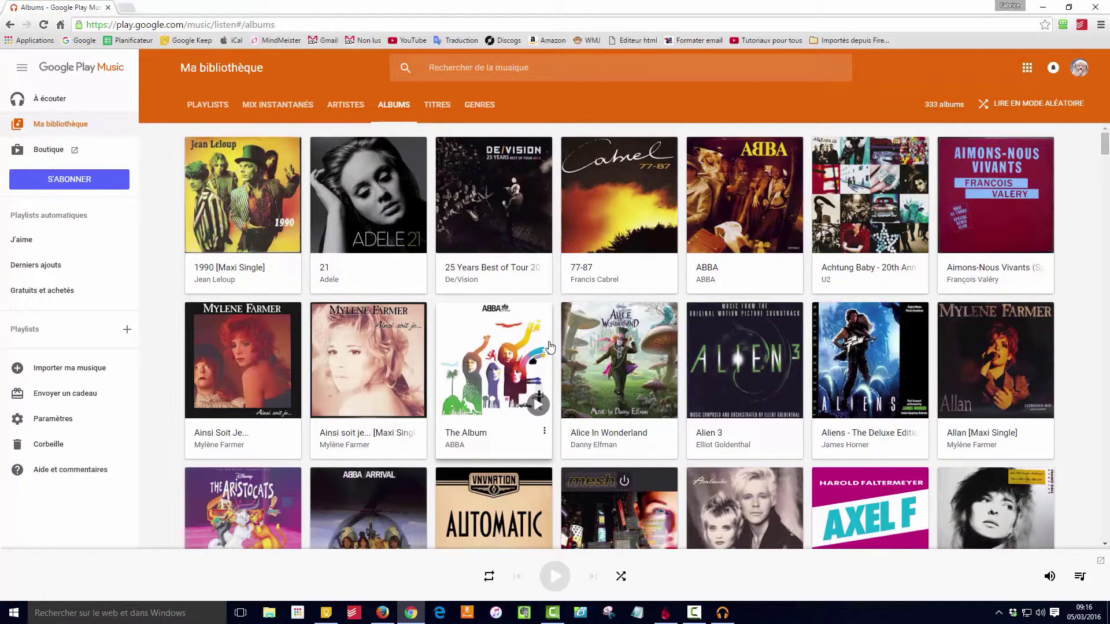